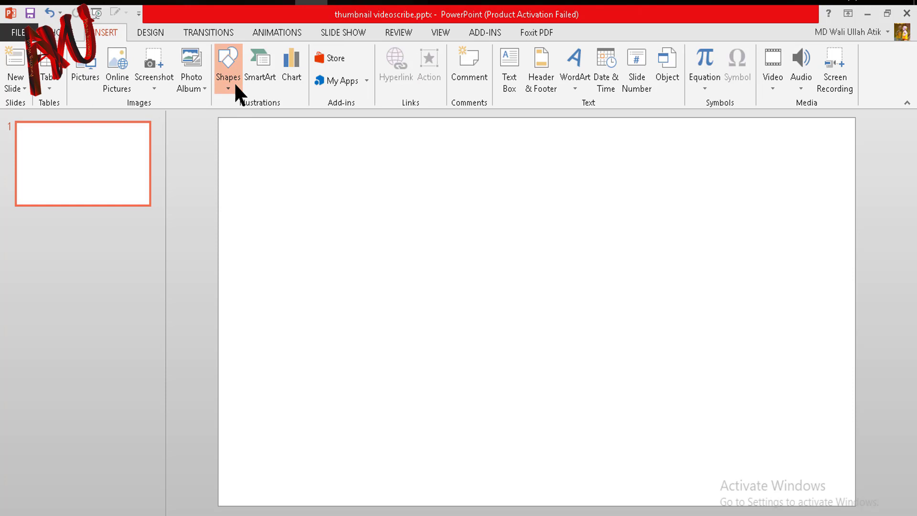
# - Draw an isosceles triangle and duplicate it, placing the copy beside the original
pyautogui.click(228, 79)
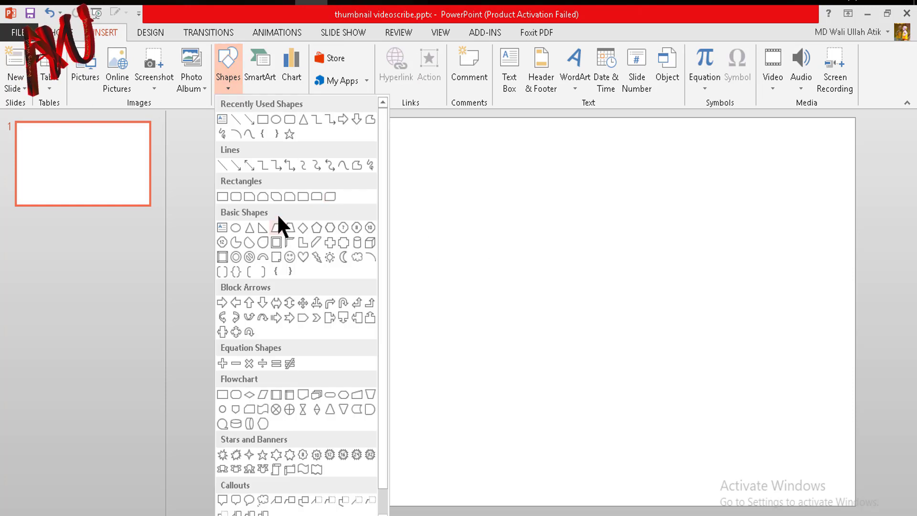
pyautogui.click(253, 228)
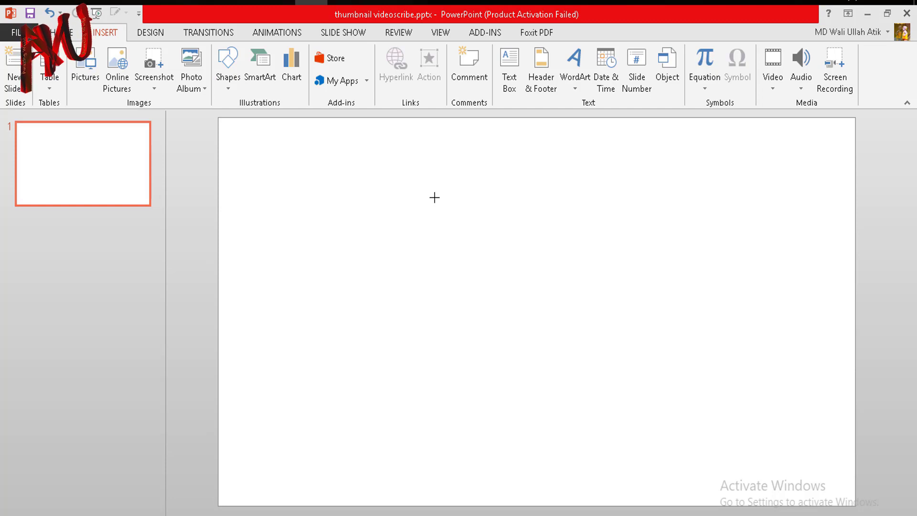
pyautogui.moveTo(395, 195)
pyautogui.mouseDown()
pyautogui.moveTo(418, 234)
pyautogui.moveTo(454, 249)
pyautogui.mouseUp()
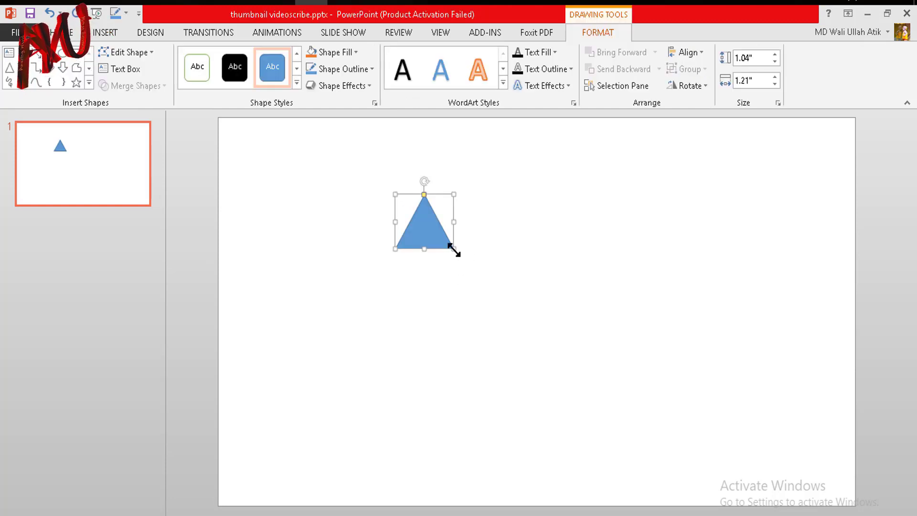
pyautogui.hotkey('ctrl', 'd')
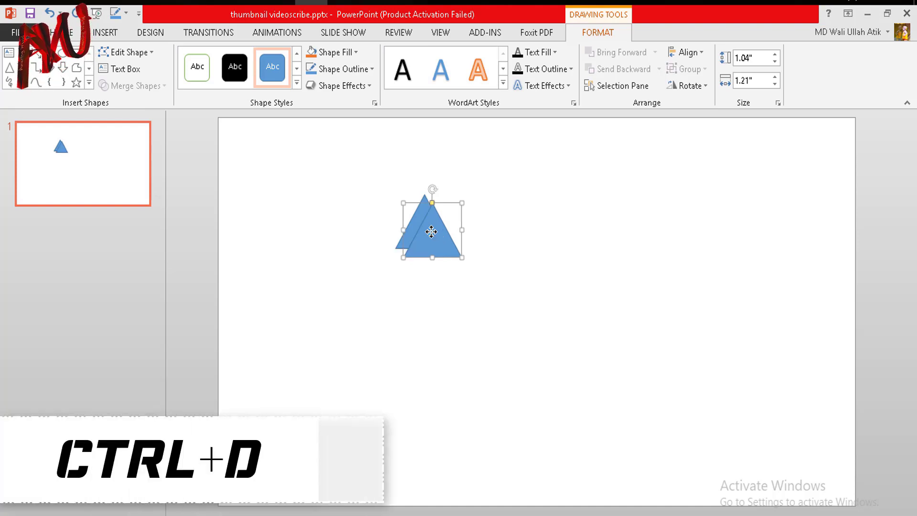
pyautogui.moveTo(431, 230); pyautogui.dragTo(482, 224)
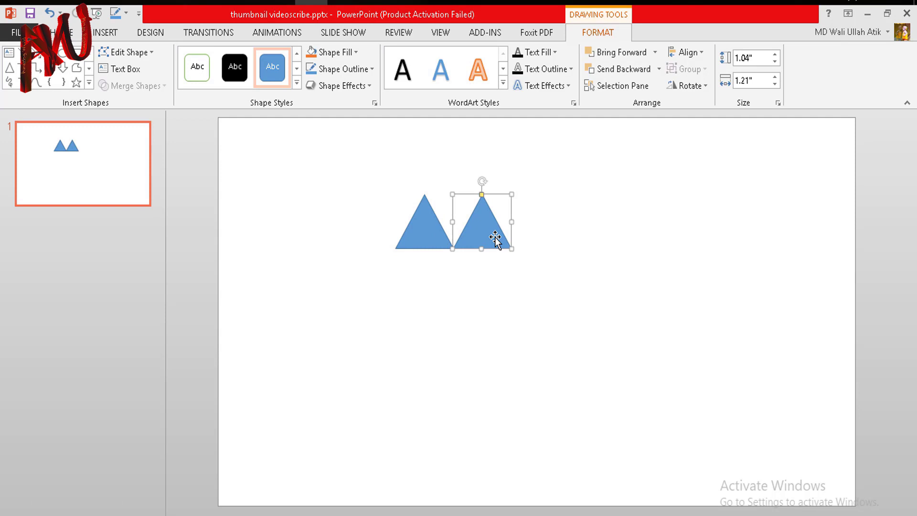
# - Duplicate the triangle again and flip the copy upside down into the gap between the row
pyautogui.hotkey('ctrl', 'd')
pyautogui.click(609, 253)
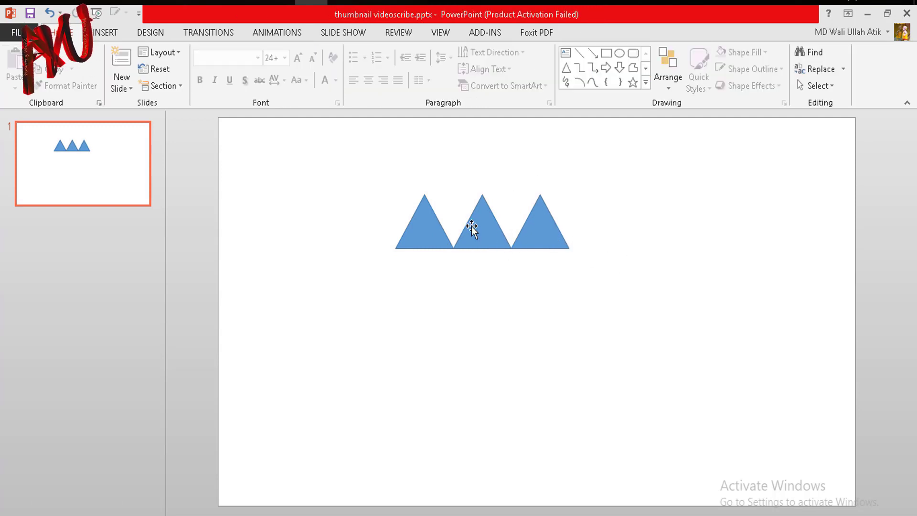
pyautogui.click(536, 224)
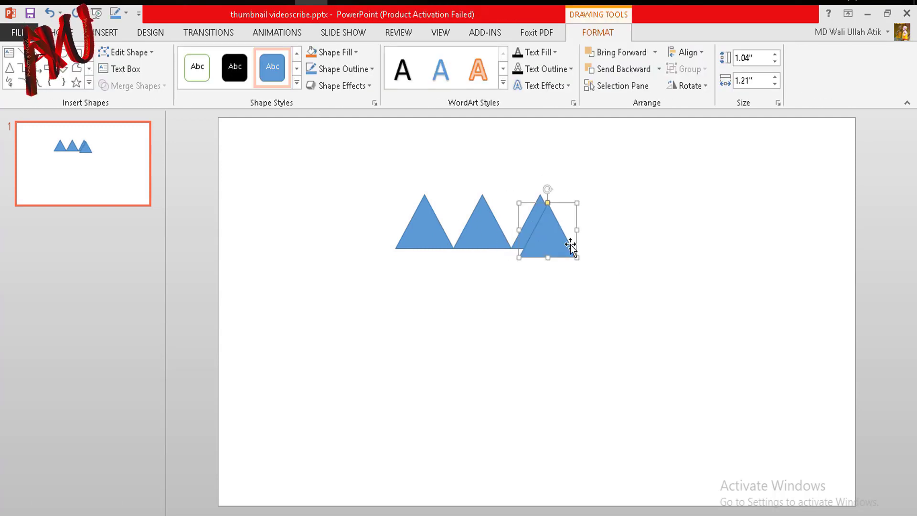
pyautogui.moveTo(551, 237); pyautogui.dragTo(522, 210)
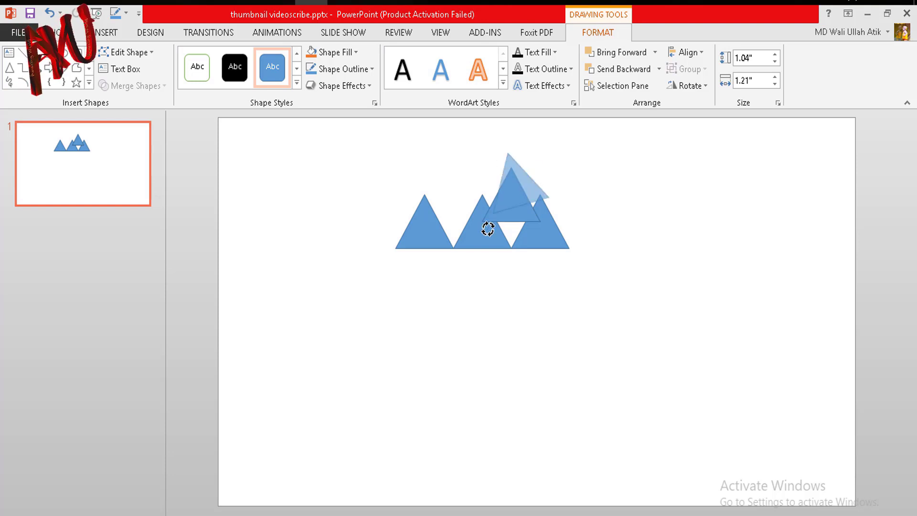
pyautogui.moveTo(491, 177)
pyautogui.mouseDown()
pyautogui.moveTo(510, 213)
pyautogui.moveTo(511, 203)
pyautogui.moveTo(524, 218)
pyautogui.moveTo(455, 214)
pyautogui.mouseUp()
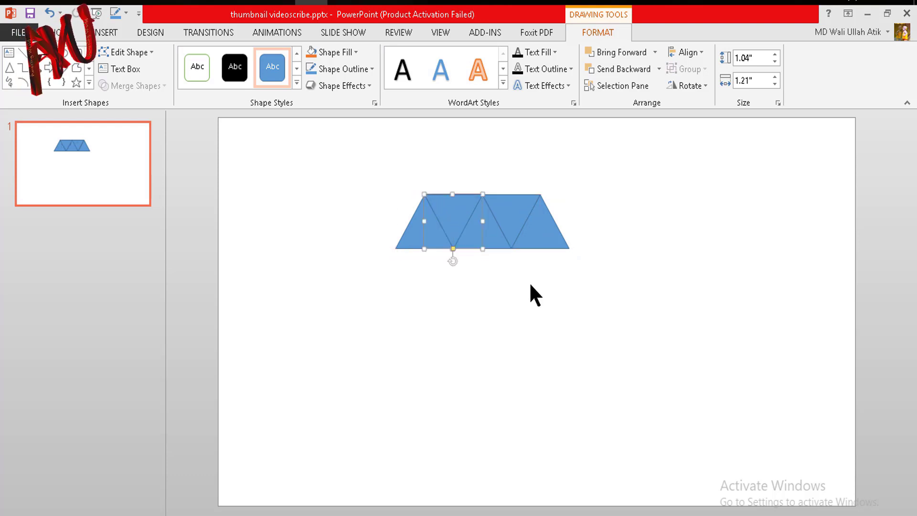
# - Copy a triangle below the band, invert it and tuck it under the band's left edge
pyautogui.click(531, 286)
pyautogui.click(447, 237)
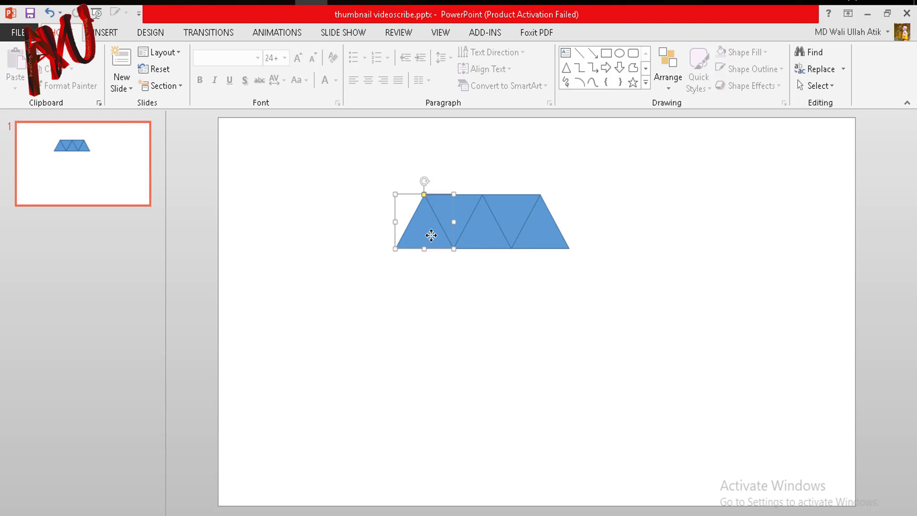
pyautogui.moveTo(431, 237); pyautogui.dragTo(487, 347)
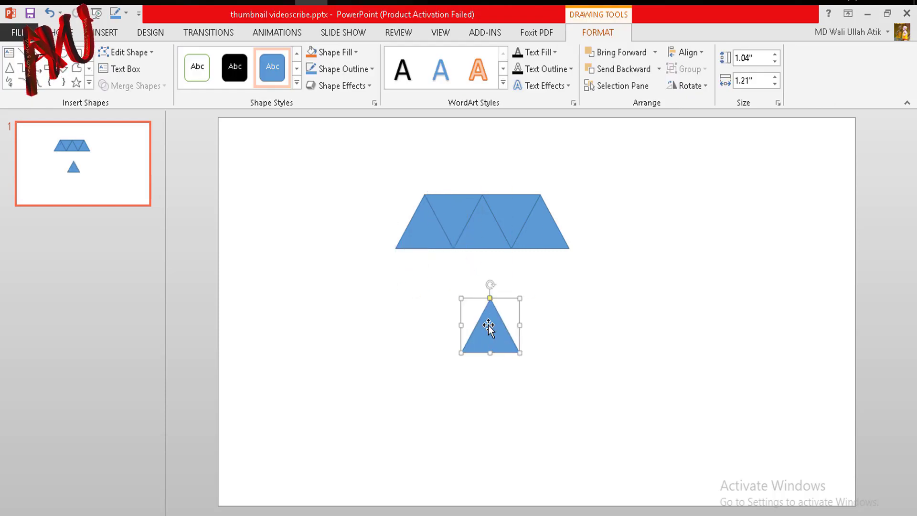
pyautogui.moveTo(490, 285); pyautogui.dragTo(490, 380)
pyautogui.moveTo(484, 322); pyautogui.dragTo(424, 274)
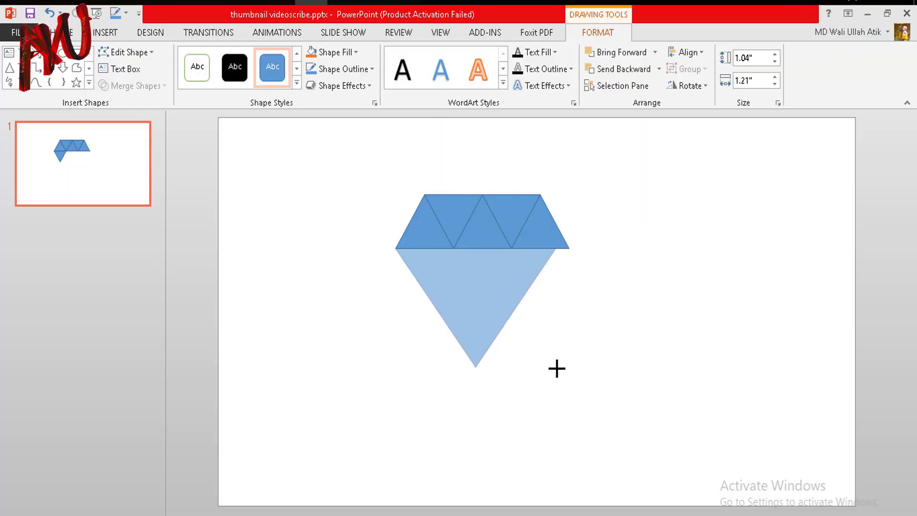
# - Add a large inverted triangle under the band, aligned and narrowed to match its width
pyautogui.moveTo(548, 362); pyautogui.dragTo(569, 374)
pyautogui.click(650, 311)
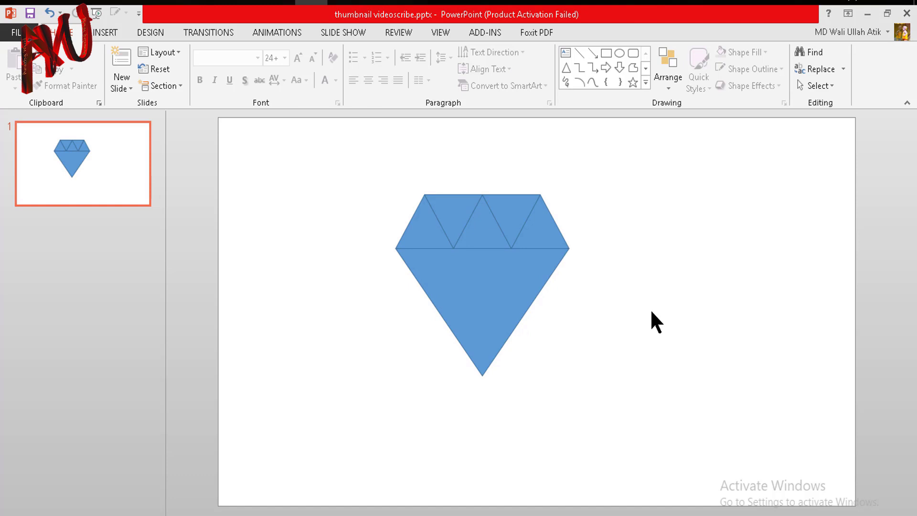
pyautogui.click(487, 297)
pyautogui.press('Down')
pyautogui.press('Down')
pyautogui.press('Right')
pyautogui.press('Right')
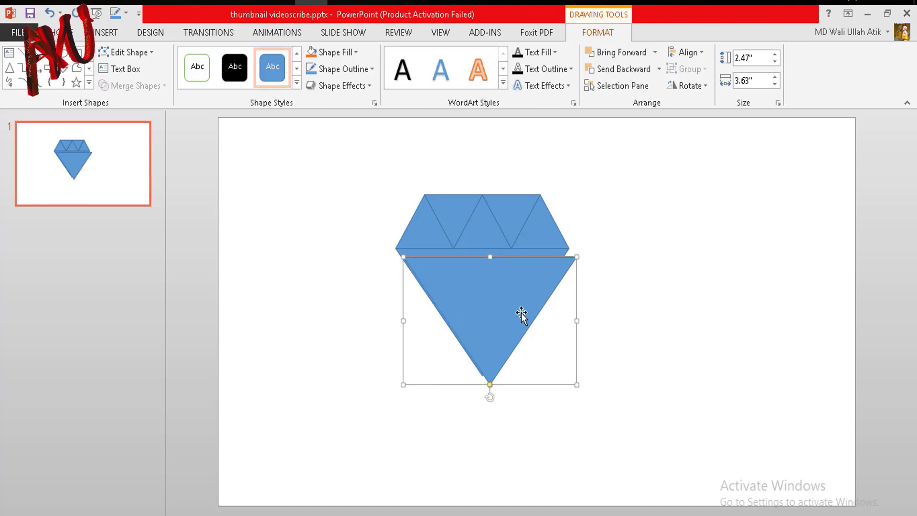
pyautogui.moveTo(521, 314); pyautogui.dragTo(512, 305)
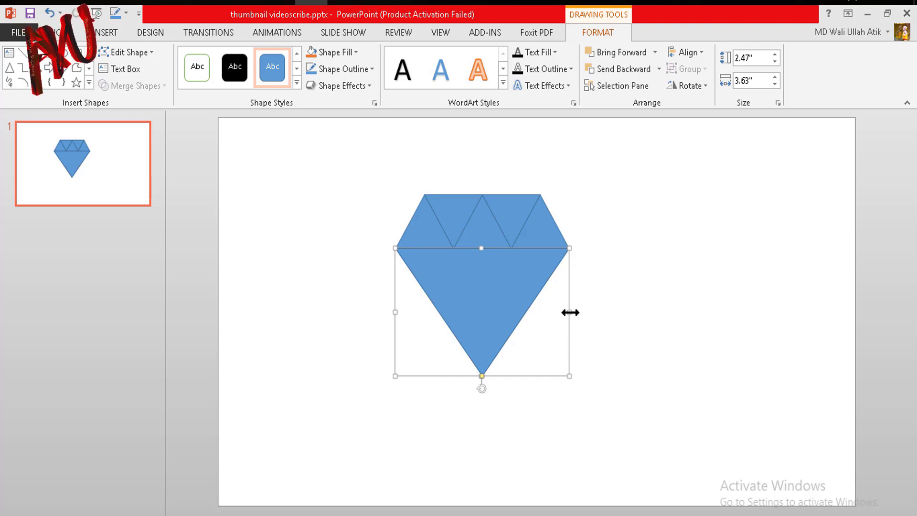
pyautogui.moveTo(569, 311); pyautogui.dragTo(513, 305)
pyautogui.click(690, 237)
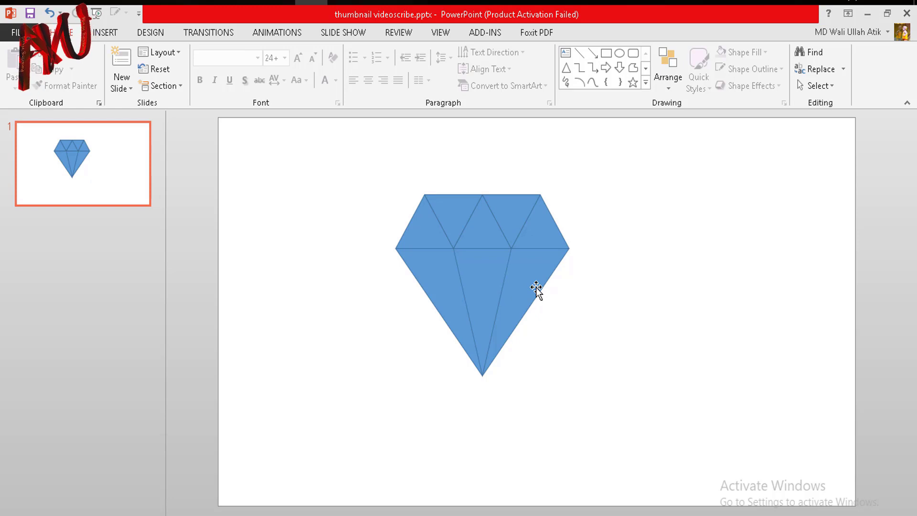
# - Select every diamond piece and fill them all with red
pyautogui.moveTo(372, 157); pyautogui.dragTo(762, 384)
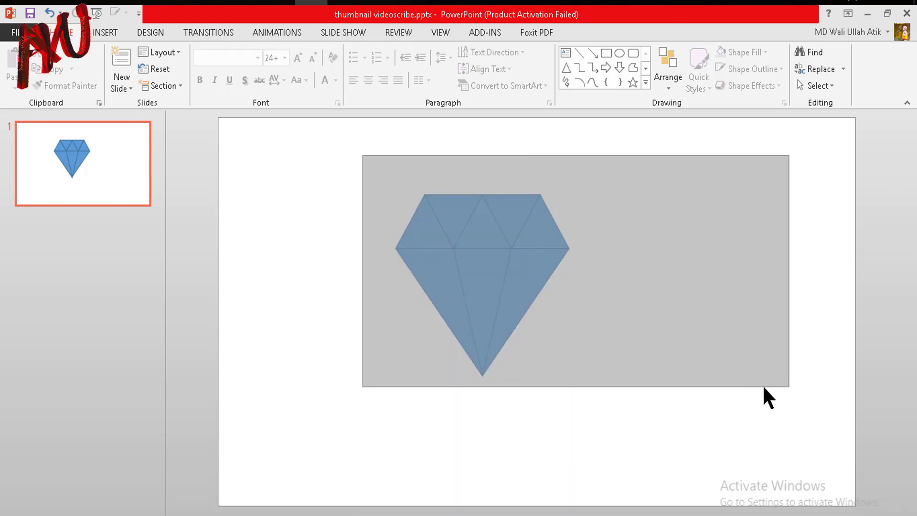
pyautogui.click(604, 29)
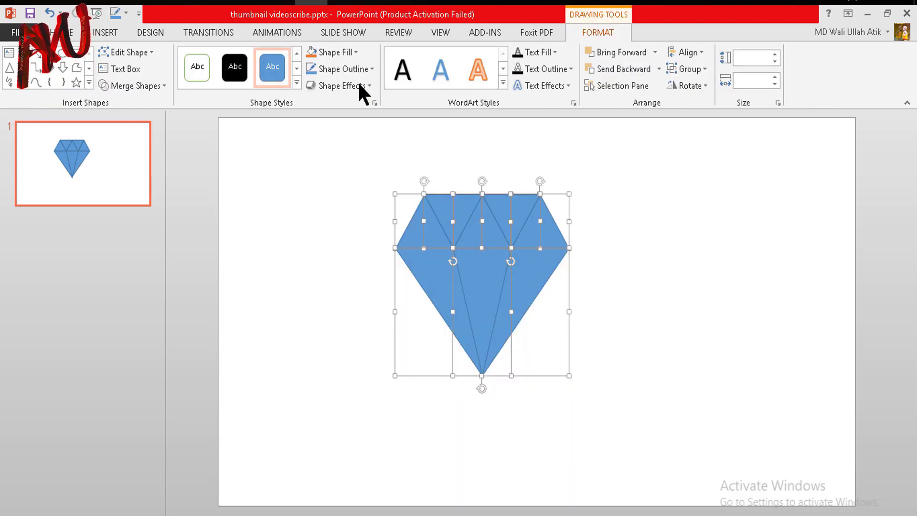
pyautogui.click(344, 56)
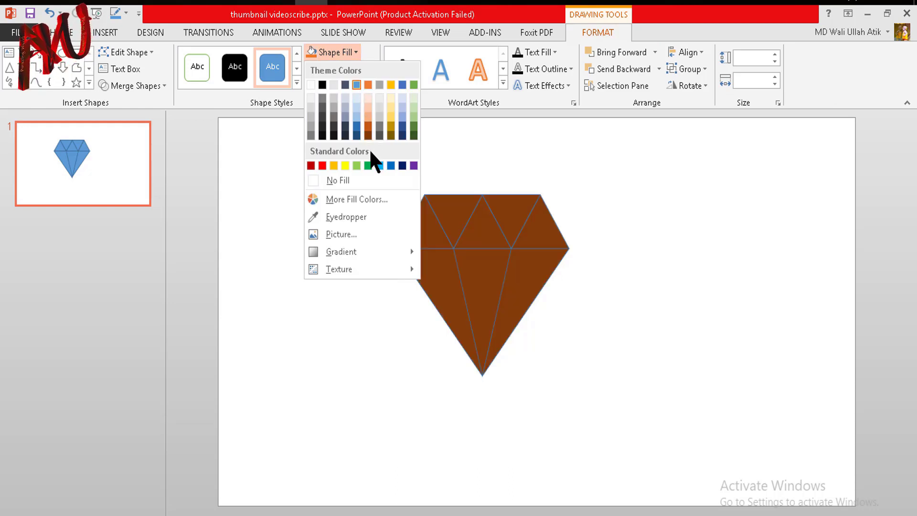
pyautogui.click(322, 166)
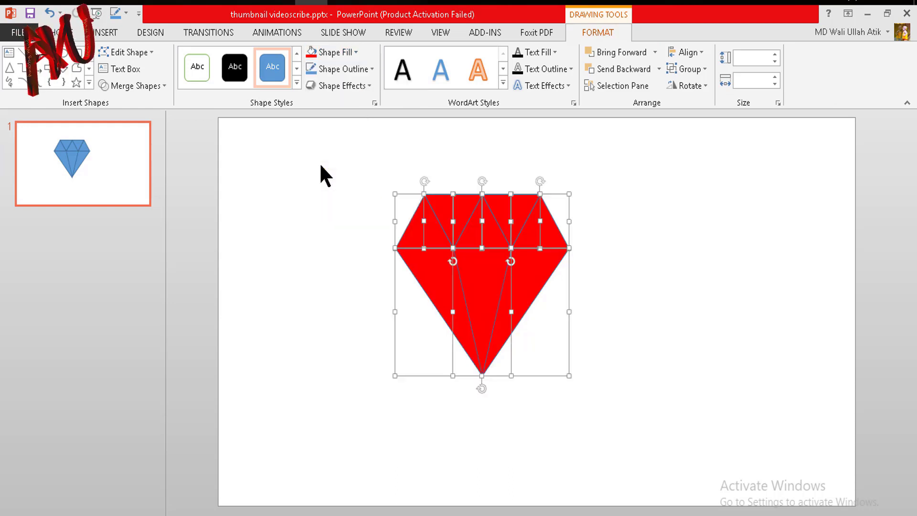
# - Set the outline colour to a pink shade from the standard colour palette
pyautogui.click(346, 69)
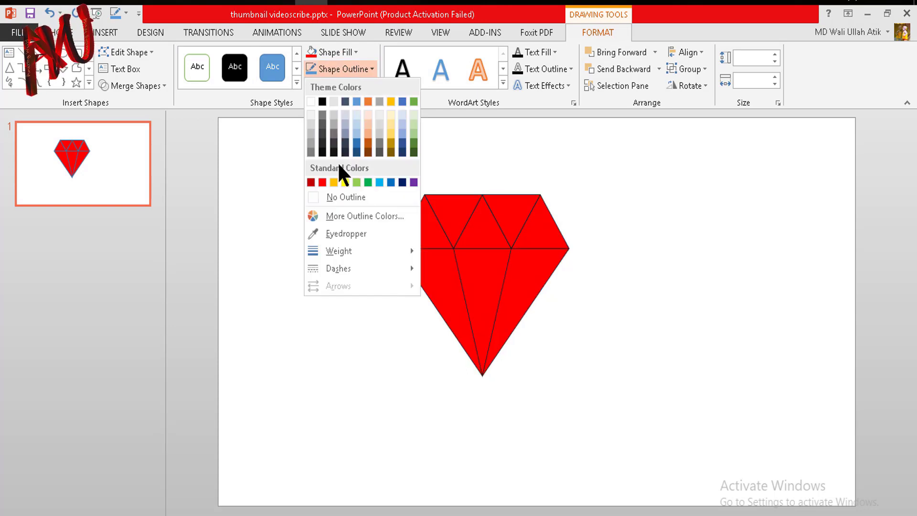
pyautogui.click(340, 216)
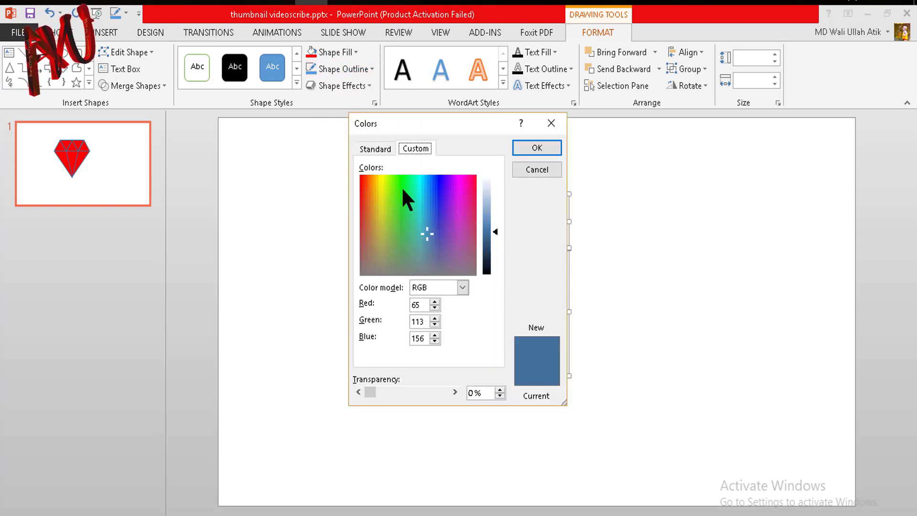
pyautogui.hotkey('ctrl', 'Tab')
pyautogui.click(443, 260)
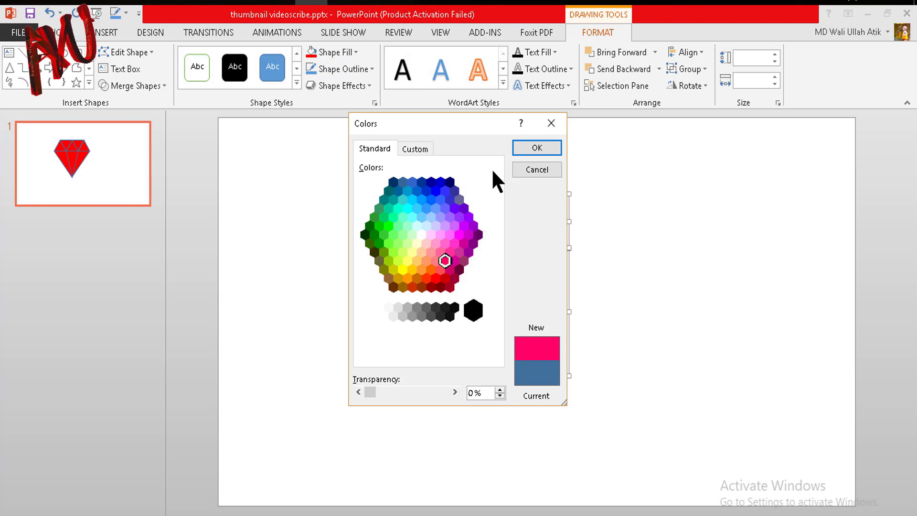
pyautogui.click(534, 148)
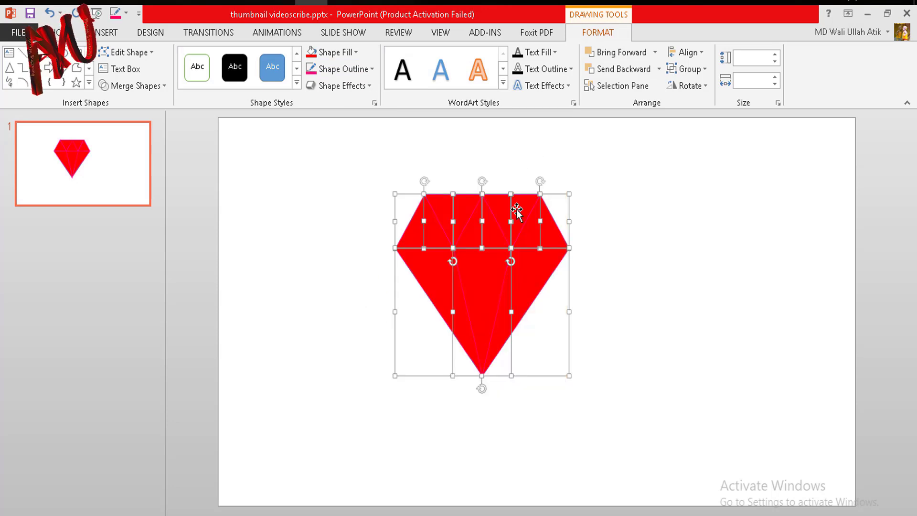
# - Set the outline weight to 3 pt
pyautogui.click(349, 72)
pyautogui.moveTo(339, 280)
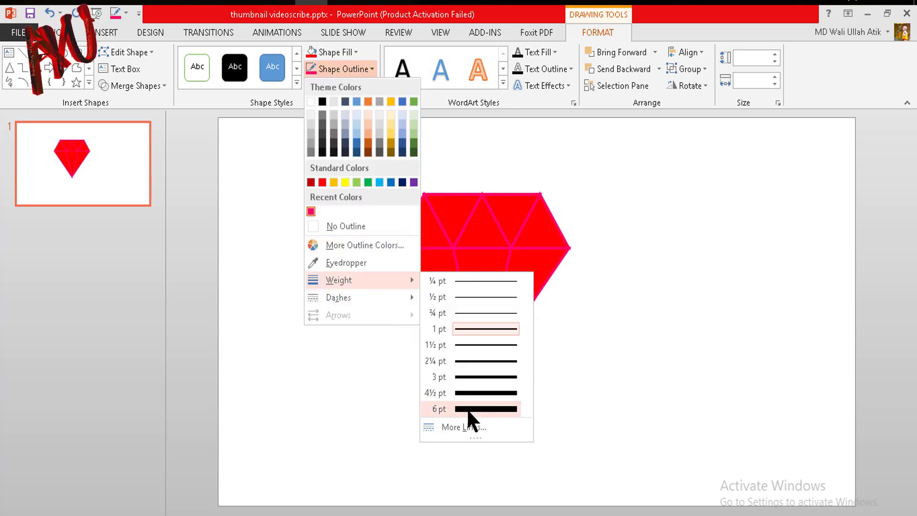
pyautogui.click(497, 377)
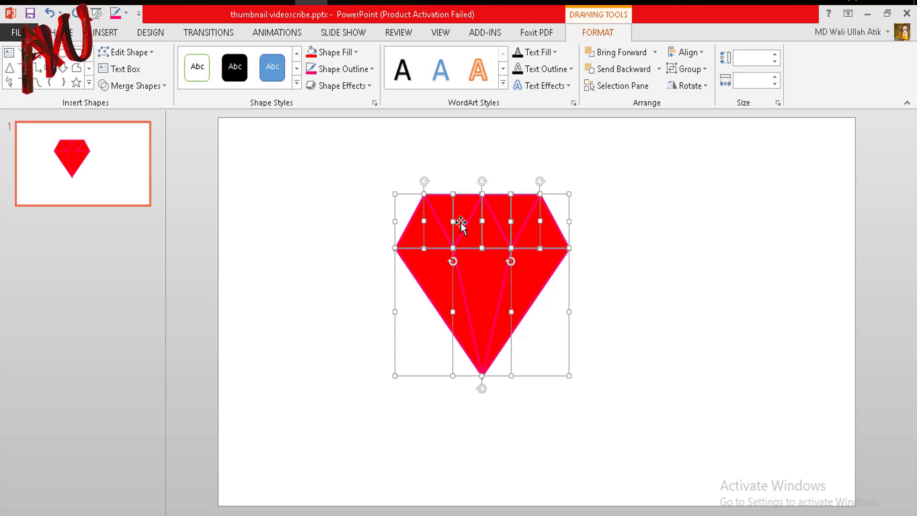
pyautogui.click(351, 53)
pyautogui.moveTo(341, 281)
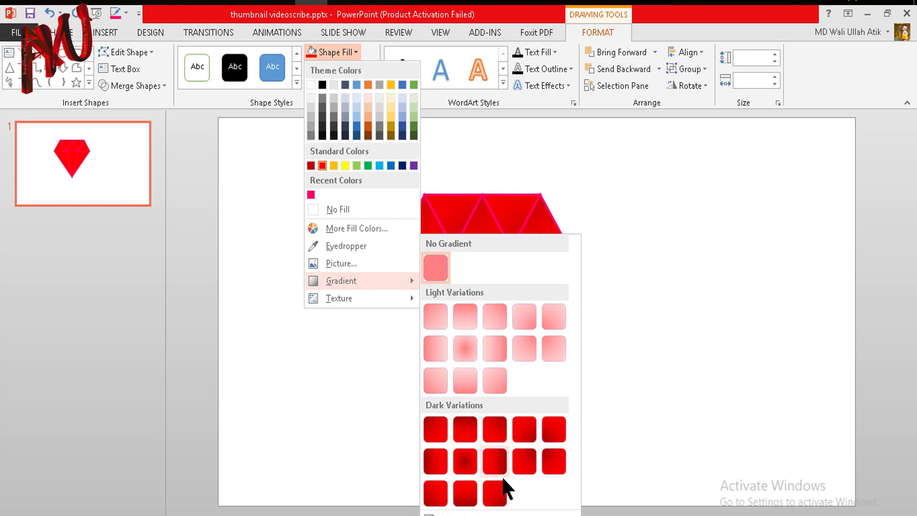
# - Apply a dark red gradient fill, then change all the diamond outlines to red
pyautogui.click(440, 459)
pyautogui.click(672, 359)
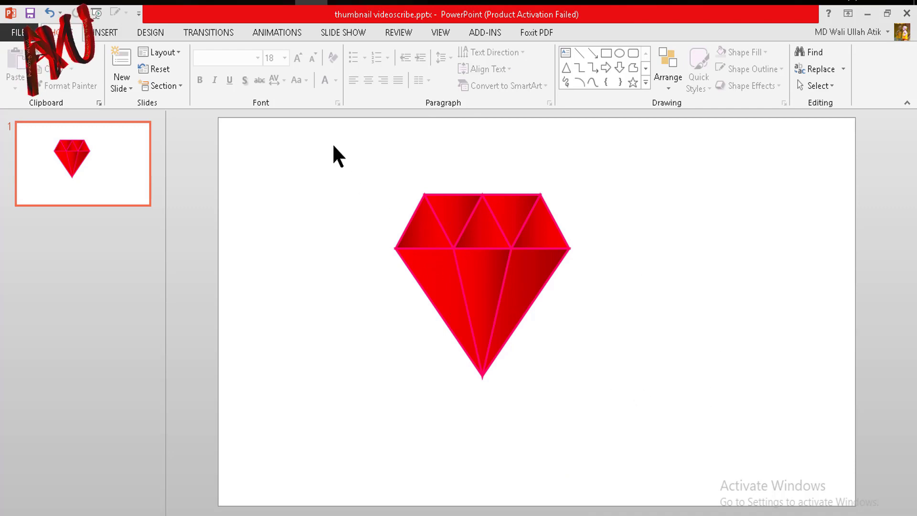
pyautogui.moveTo(461, 304); pyautogui.dragTo(661, 464)
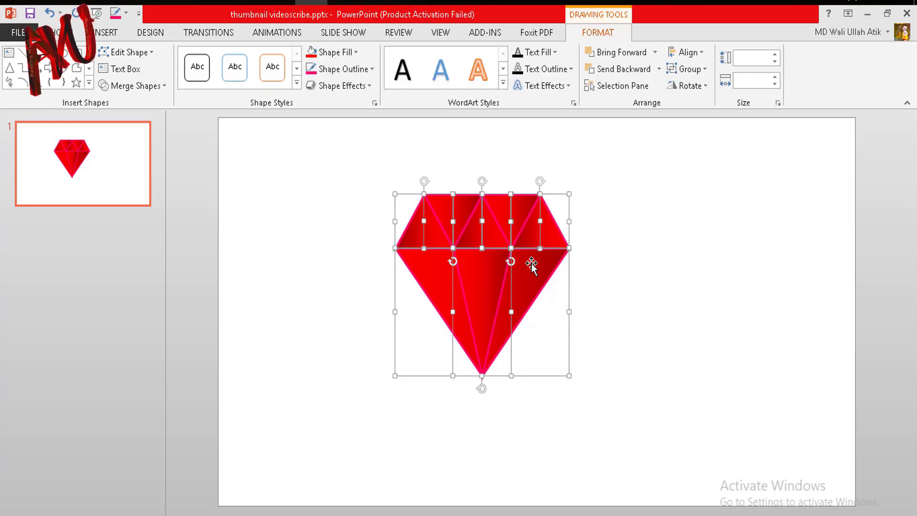
pyautogui.click(345, 69)
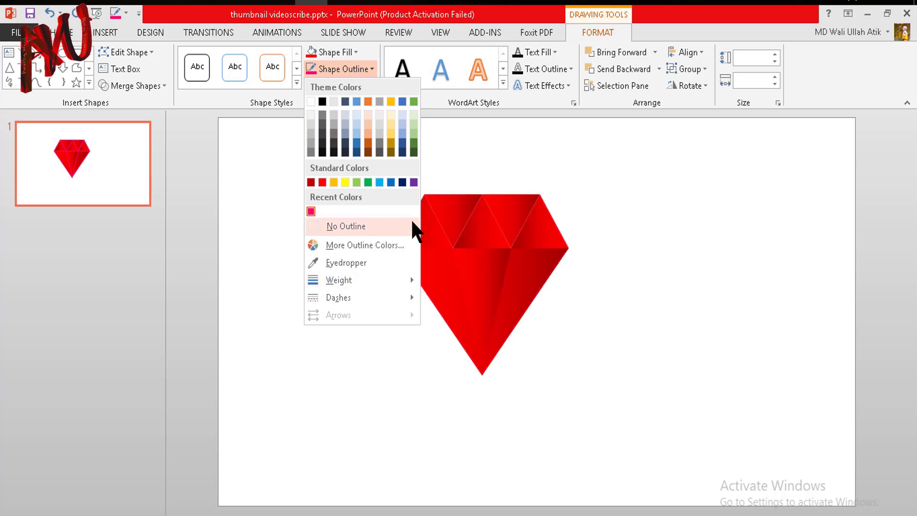
pyautogui.click(323, 183)
# - Select all diamond pieces and bring up the full line formatting settings
pyautogui.click(645, 247)
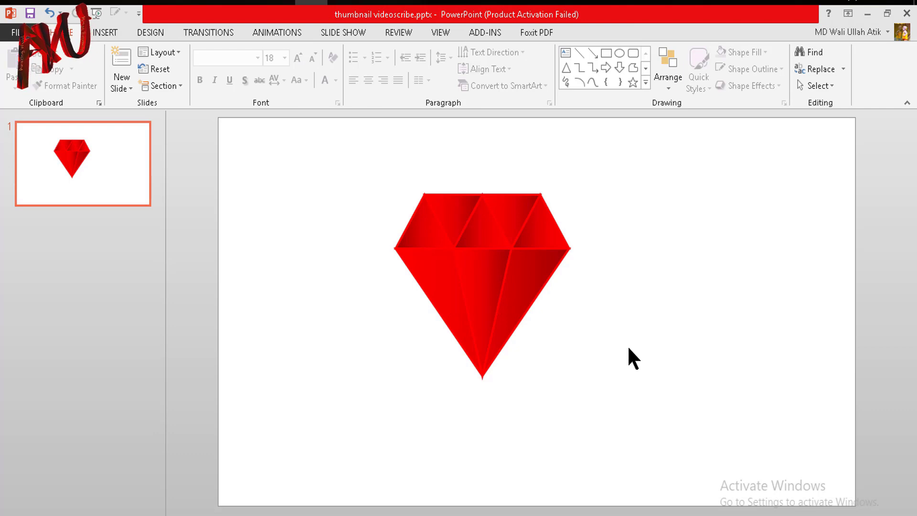
pyautogui.keyDown('ctrl'); pyautogui.scroll(3, 627, 344); pyautogui.keyUp('ctrl')
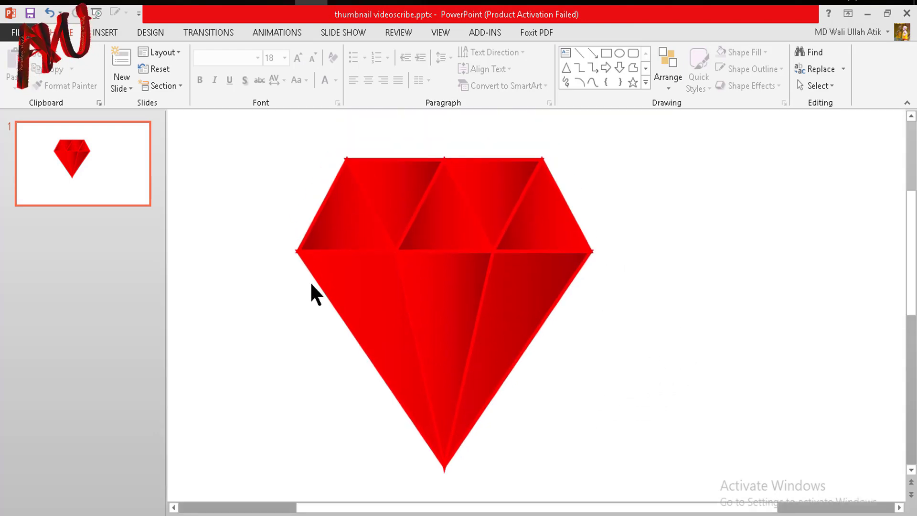
pyautogui.moveTo(277, 131); pyautogui.dragTo(649, 501)
pyautogui.click(733, 341)
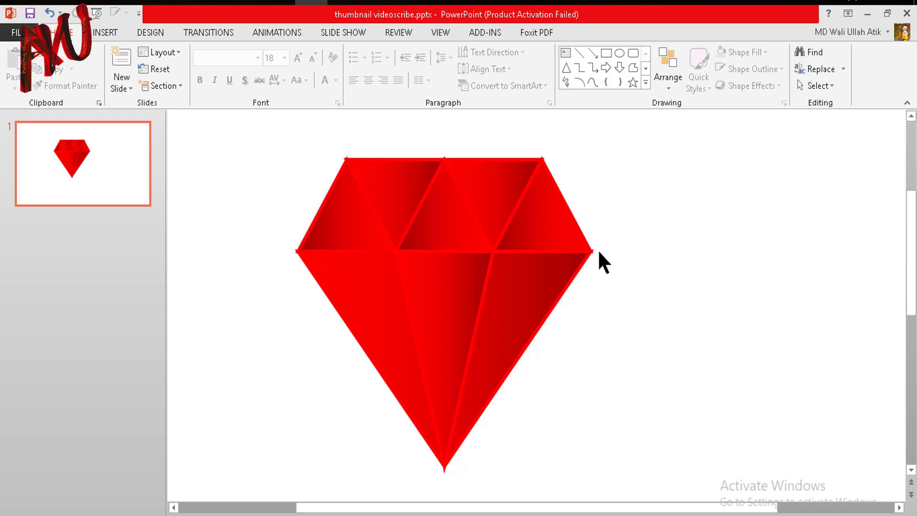
pyautogui.moveTo(272, 118); pyautogui.dragTo(659, 502)
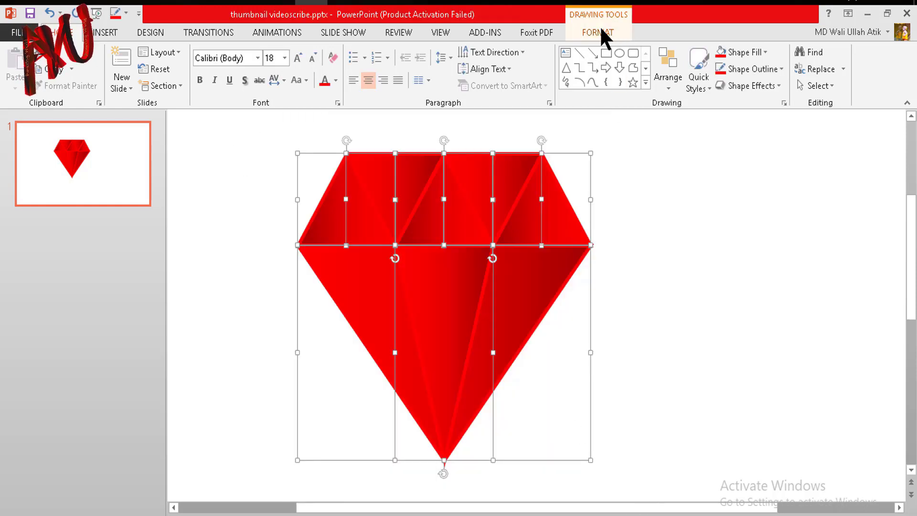
pyautogui.click(599, 32)
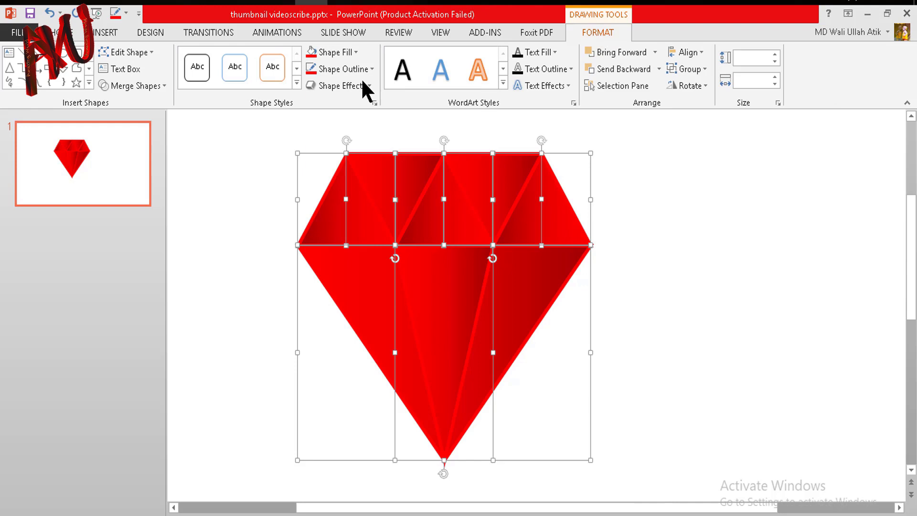
pyautogui.click(353, 71)
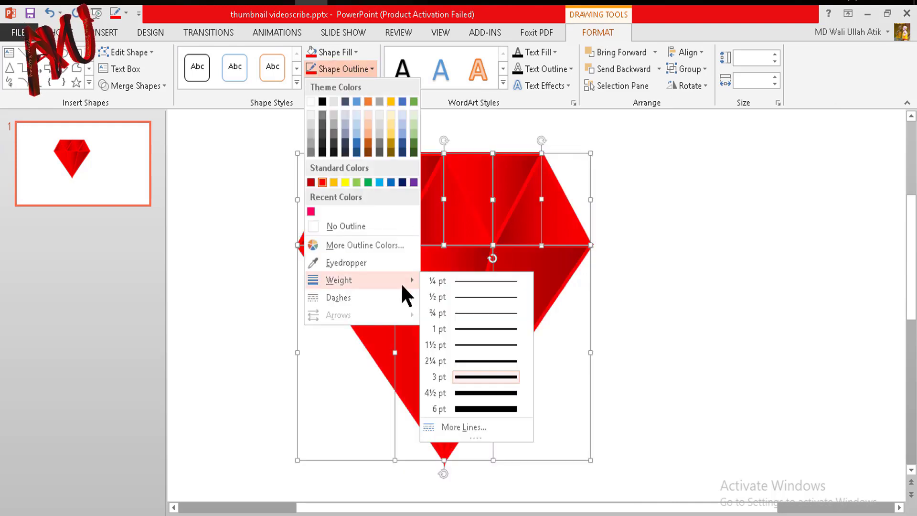
pyautogui.click(451, 426)
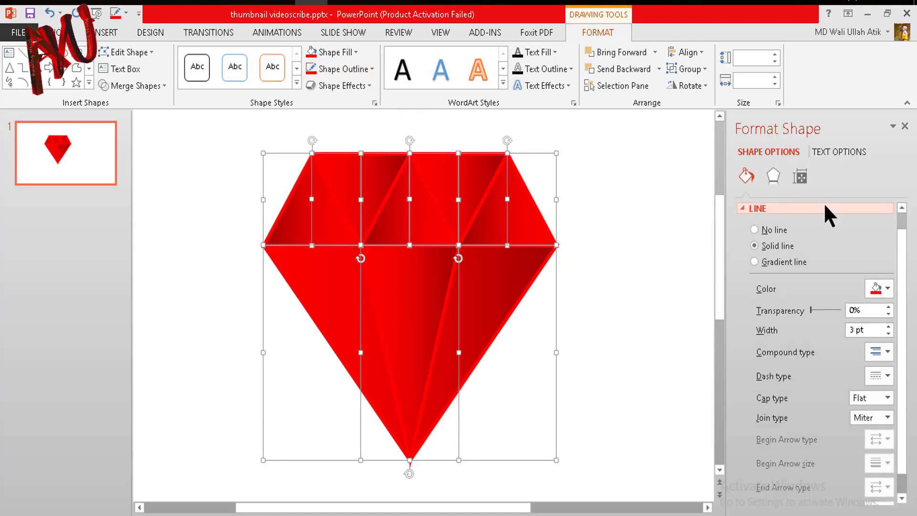
pyautogui.click(746, 207)
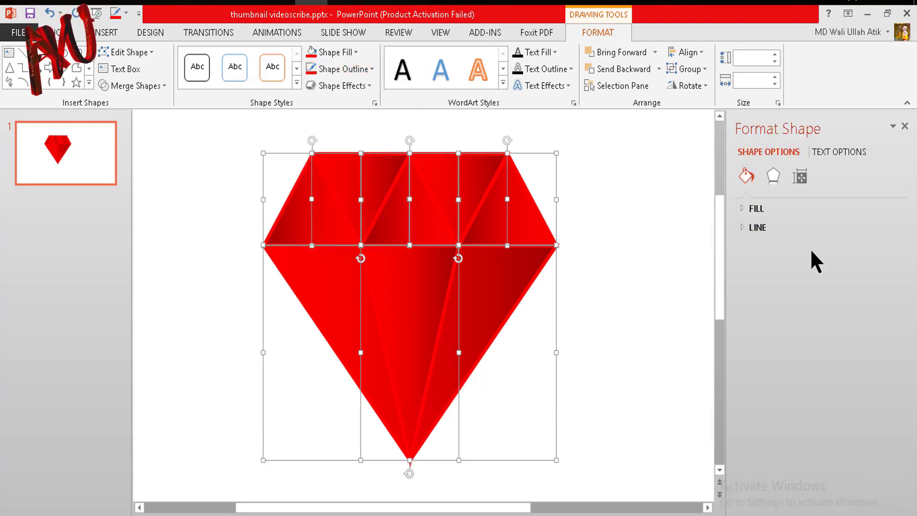
pyautogui.click(757, 227)
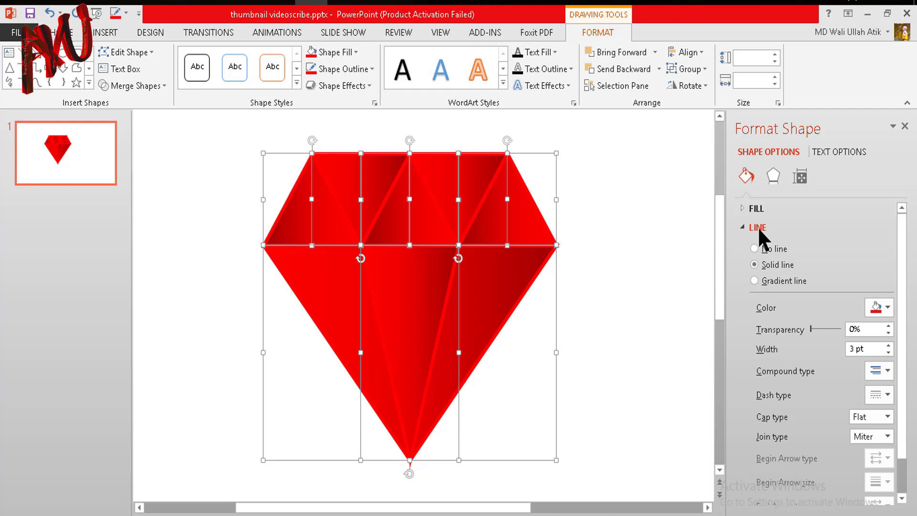
pyautogui.scroll(-1, 832, 259)
pyautogui.scroll(-2, 825, 260)
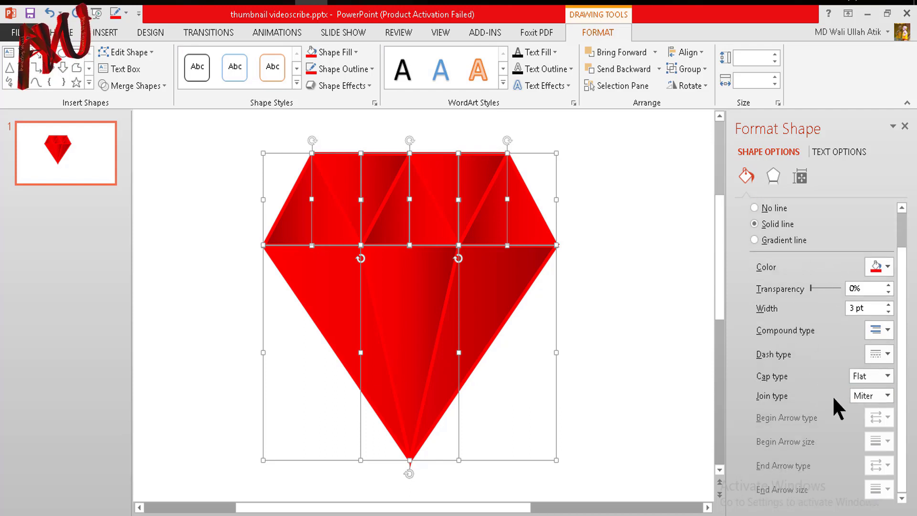
# - Set the outline Cap type to Round and Join type to Round
pyautogui.click(879, 375)
pyautogui.click(867, 404)
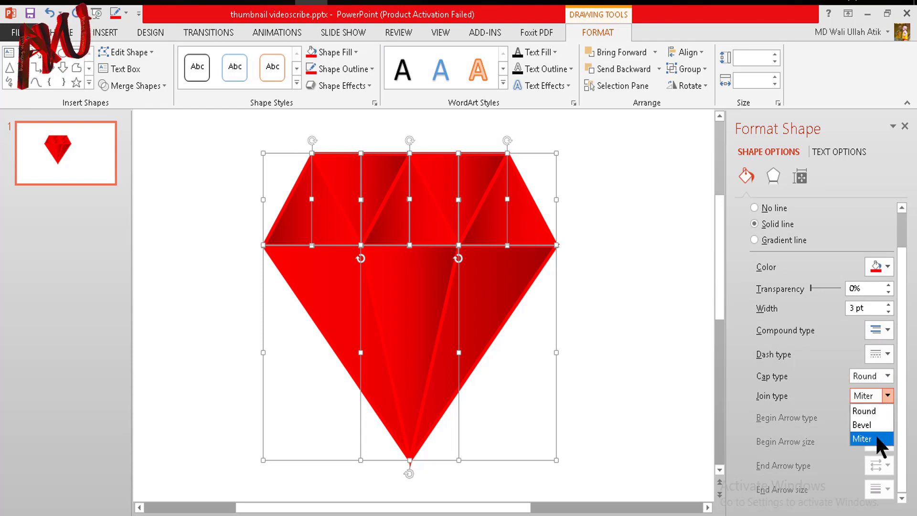
pyautogui.click(883, 410)
pyautogui.click(664, 320)
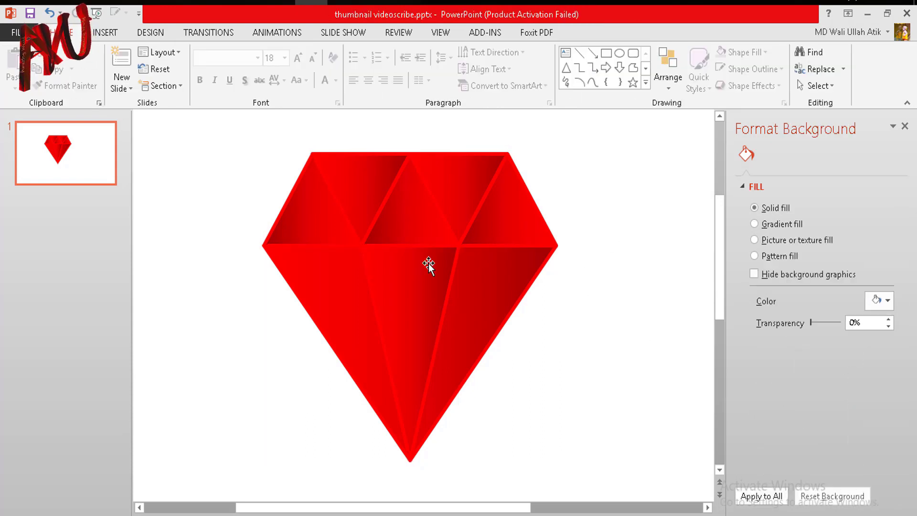
# - Close the Format Background pane, leaving the finished diamond on the slide
pyautogui.click(906, 127)
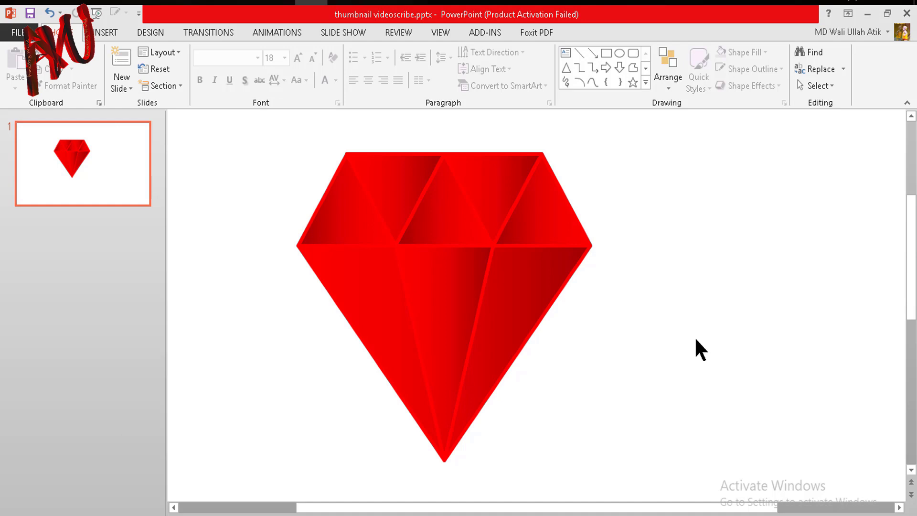
pyautogui.keyDown('ctrl'); pyautogui.scroll(1, 623, 351); pyautogui.keyUp('ctrl')
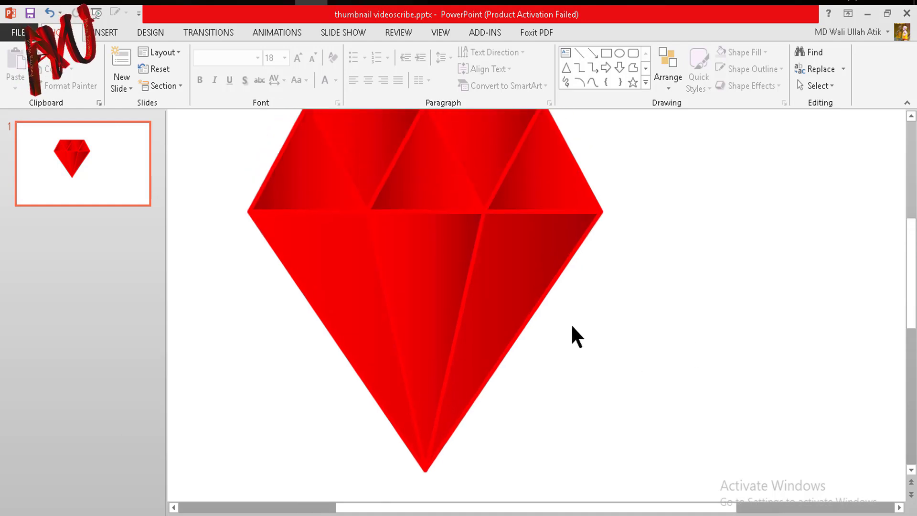